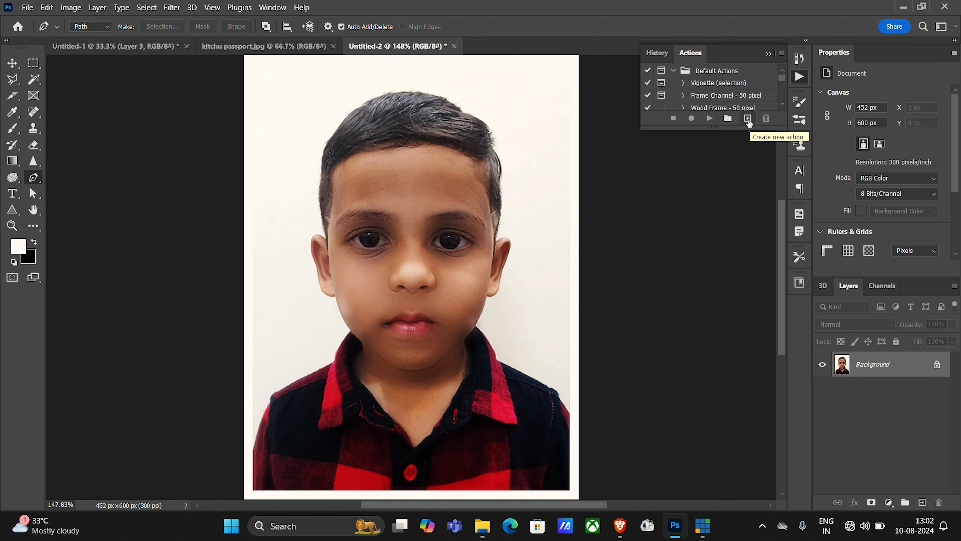
Start recording a new action named "passport" in the Default Actions set
click(748, 119)
text(pass)
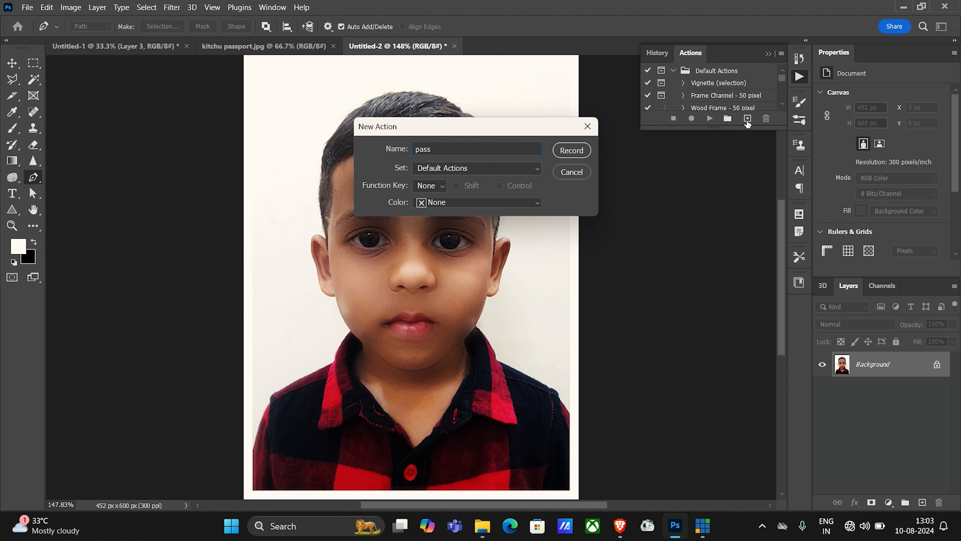
text(port)
click(578, 152)
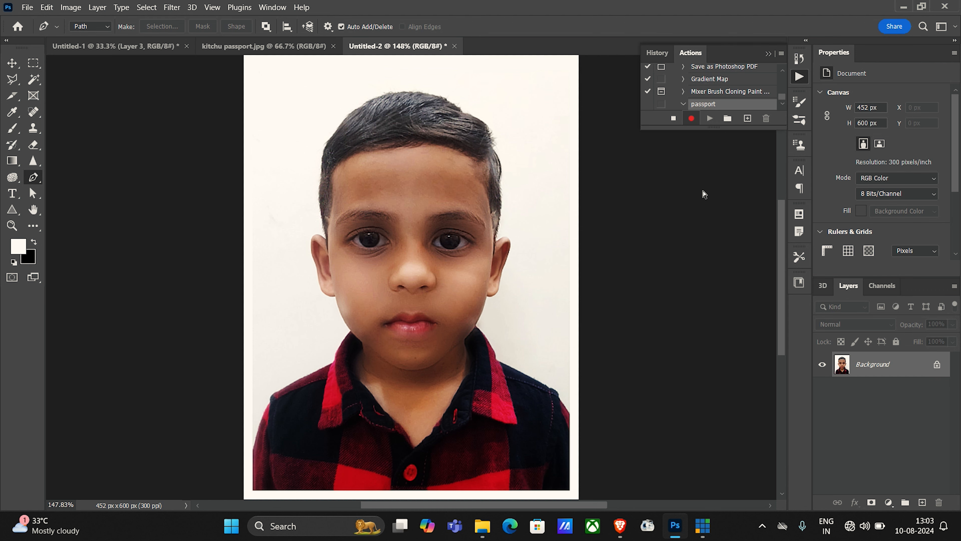
Create a new white landscape document 6 inches wide and 4 inches high at 300 pixels/inch
key(ctrl+n)
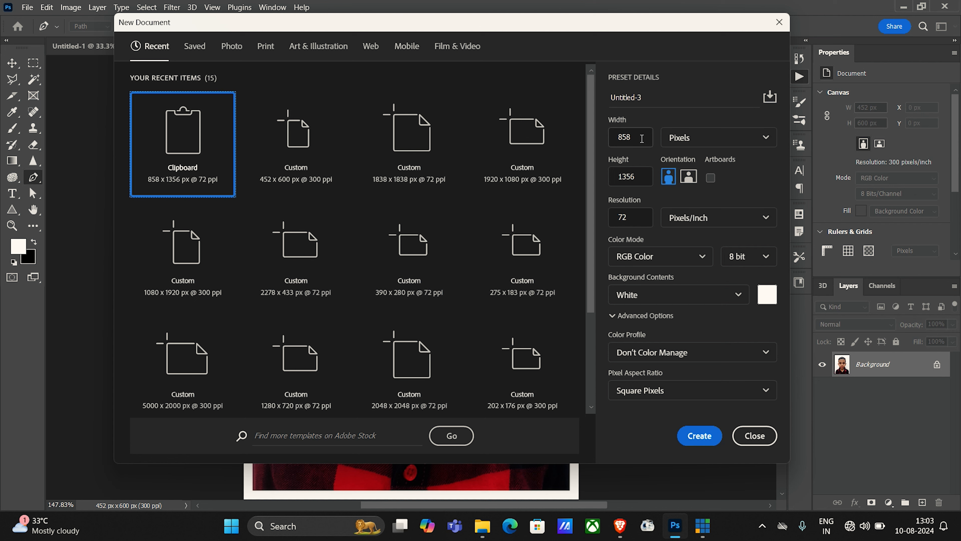
click(750, 137)
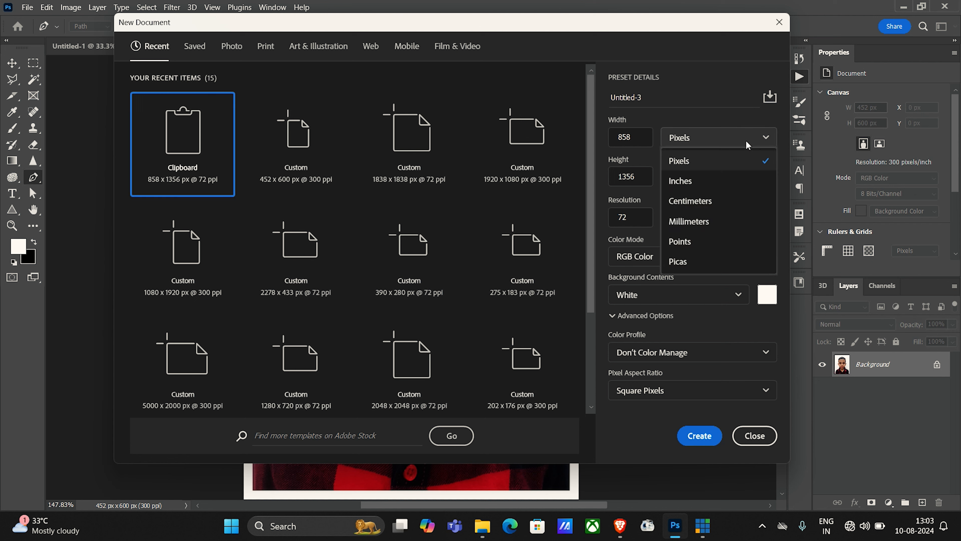
click(706, 183)
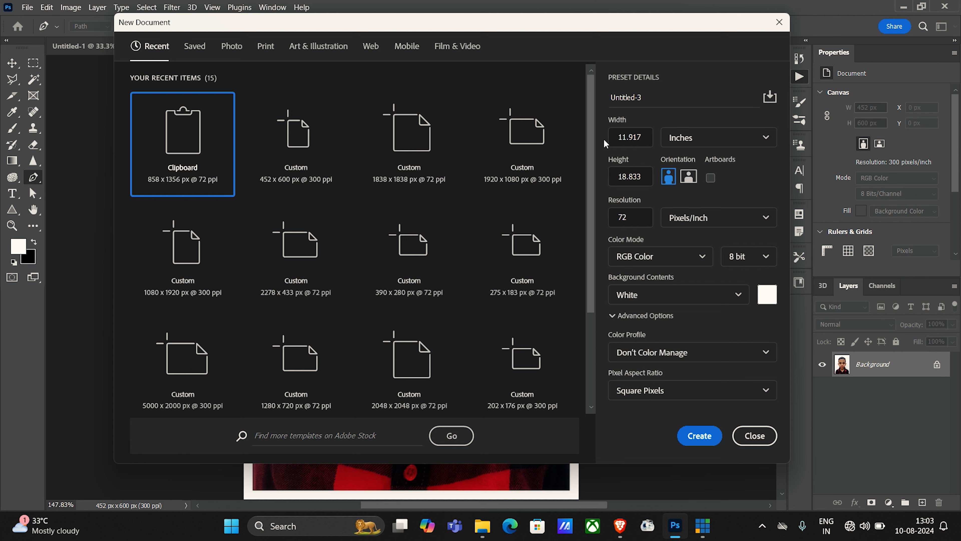
click(648, 137)
text(6)
click(611, 179)
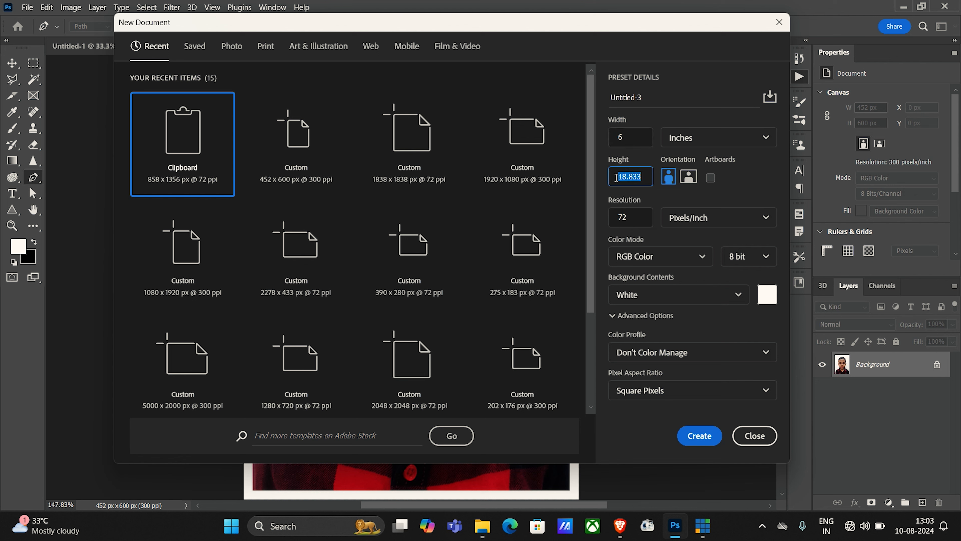
text(4)
click(618, 217)
text(300)
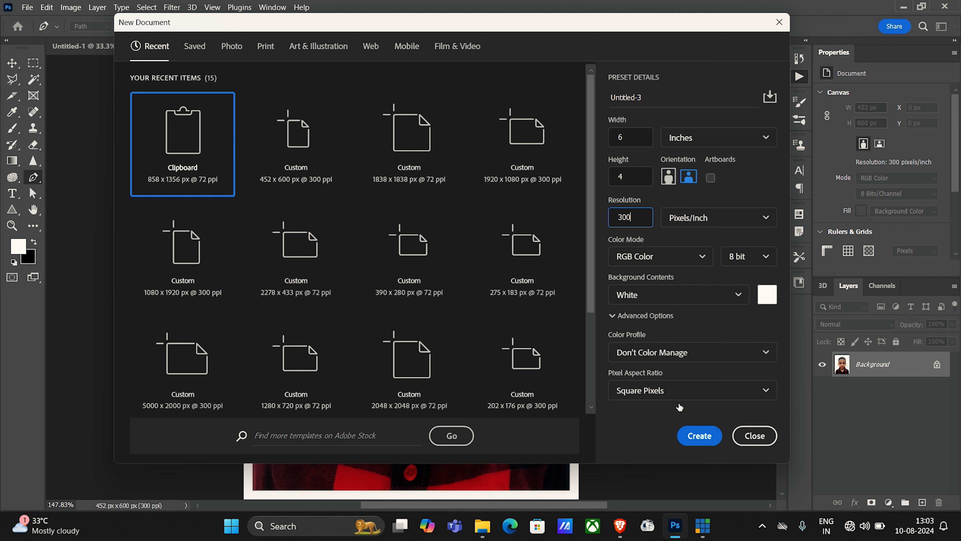
click(699, 438)
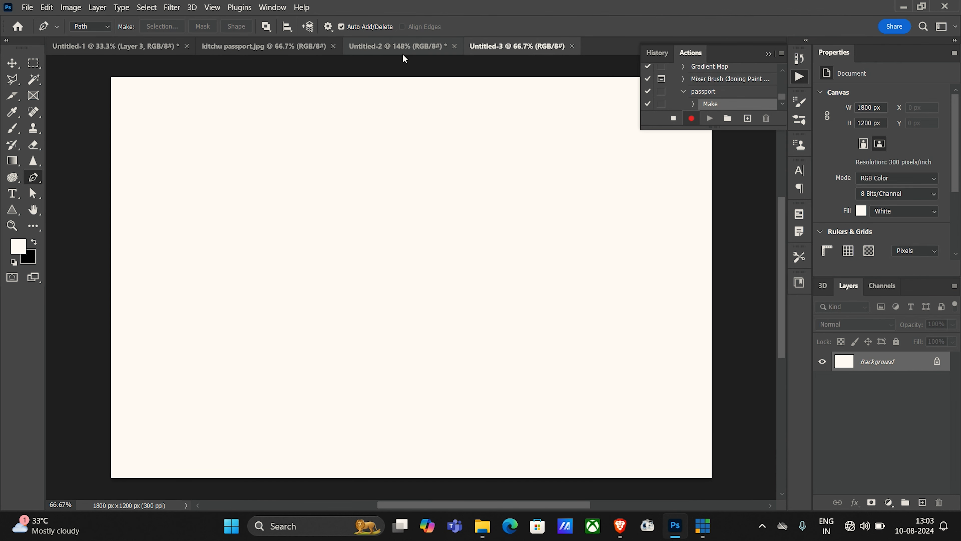
Copy the entire photo from Untitled-2 into the new document and place it in the canvas's top-left corner
click(402, 46)
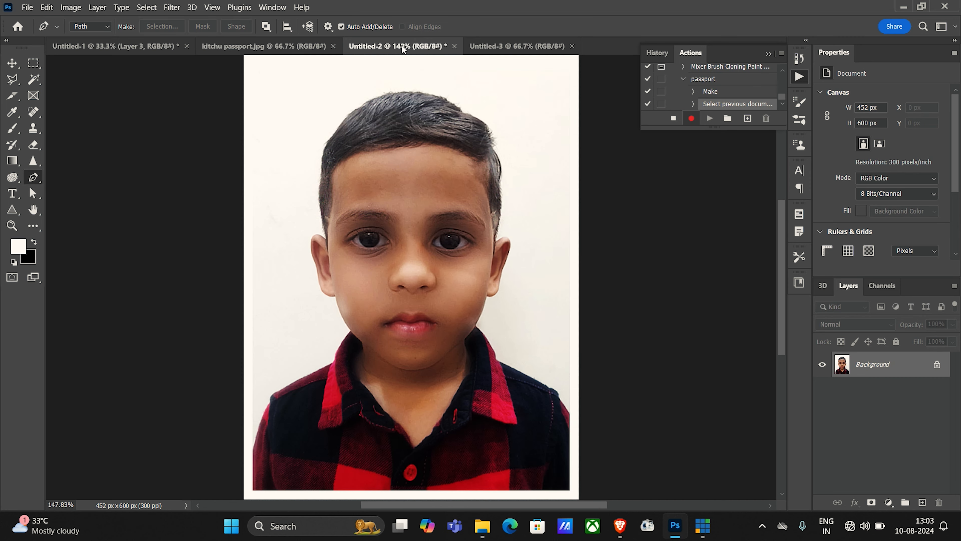
key(ctrl+a)
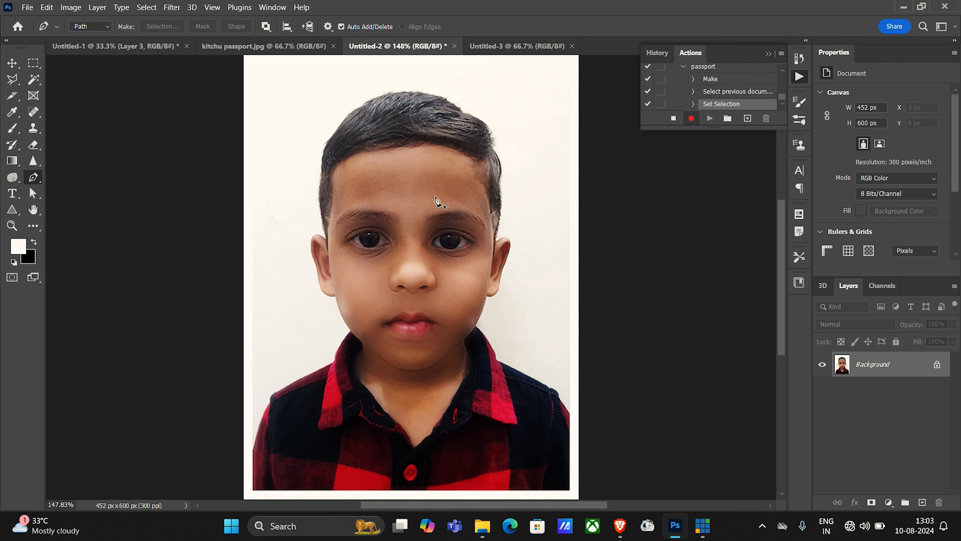
key(ctrl+c)
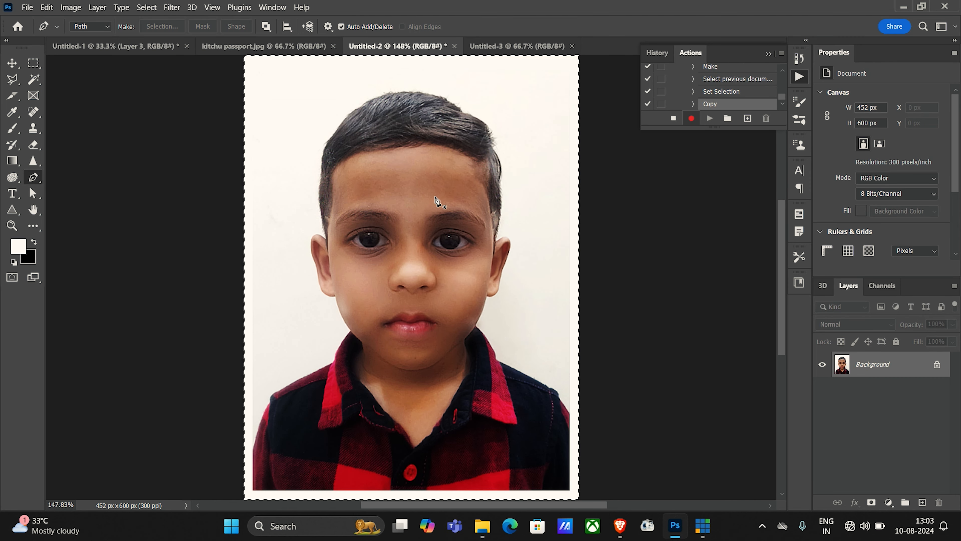
click(514, 45)
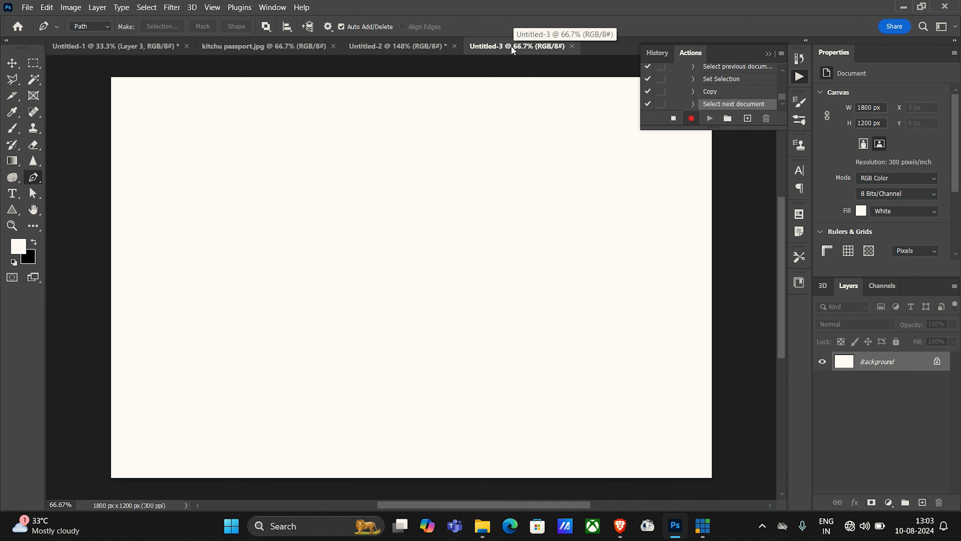
key(ctrl+v)
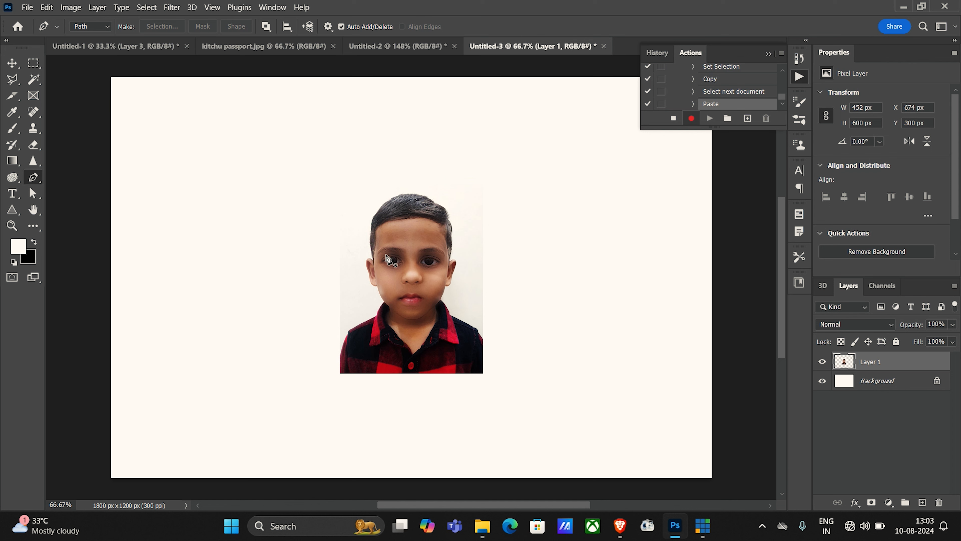
key(v)
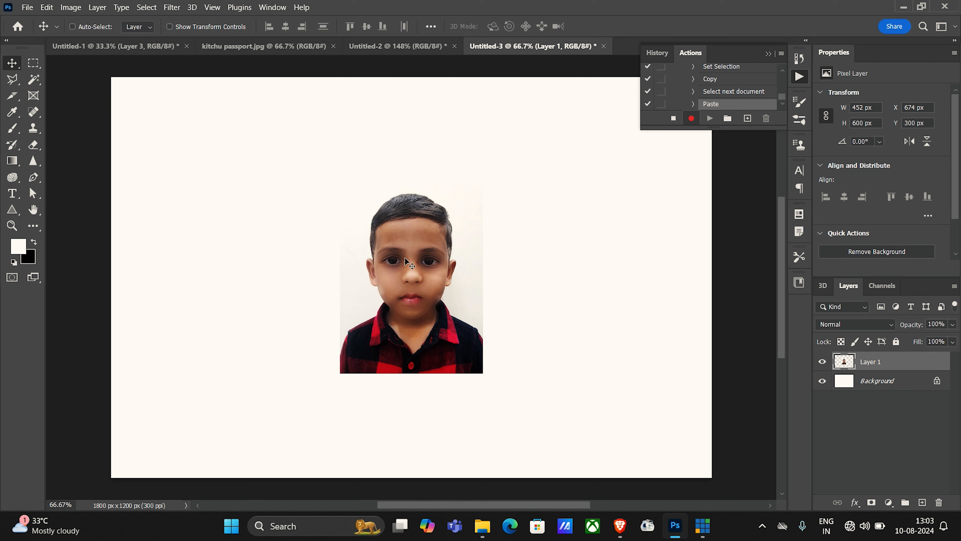
drag(403, 230, 191, 140)
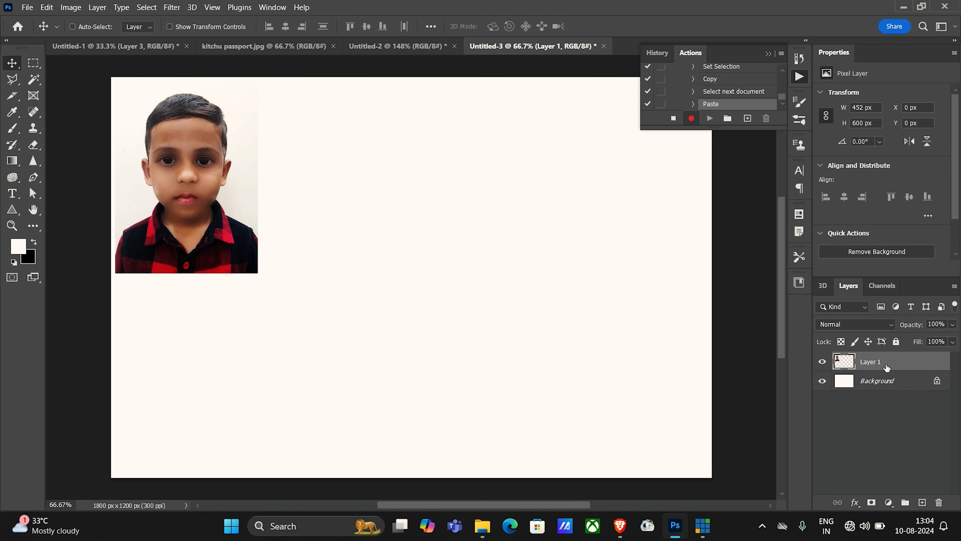
Add a 2 px inside stroke in red #fa0505 to the pasted photo layer
double_click(903, 367)
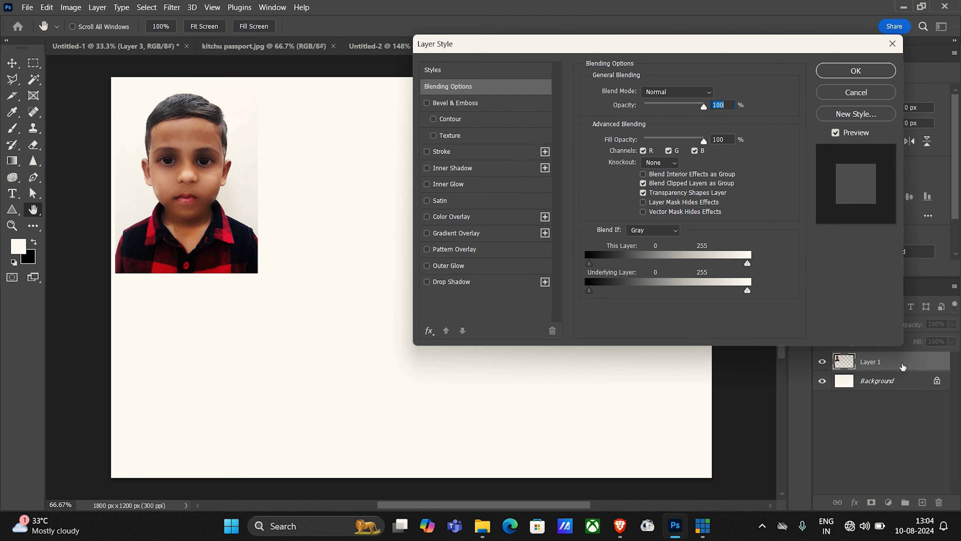
click(450, 152)
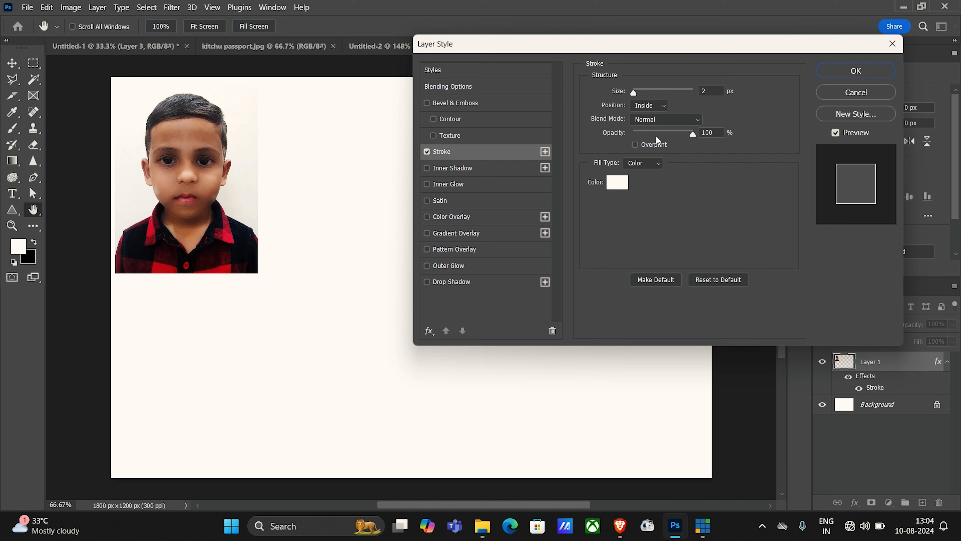
click(613, 185)
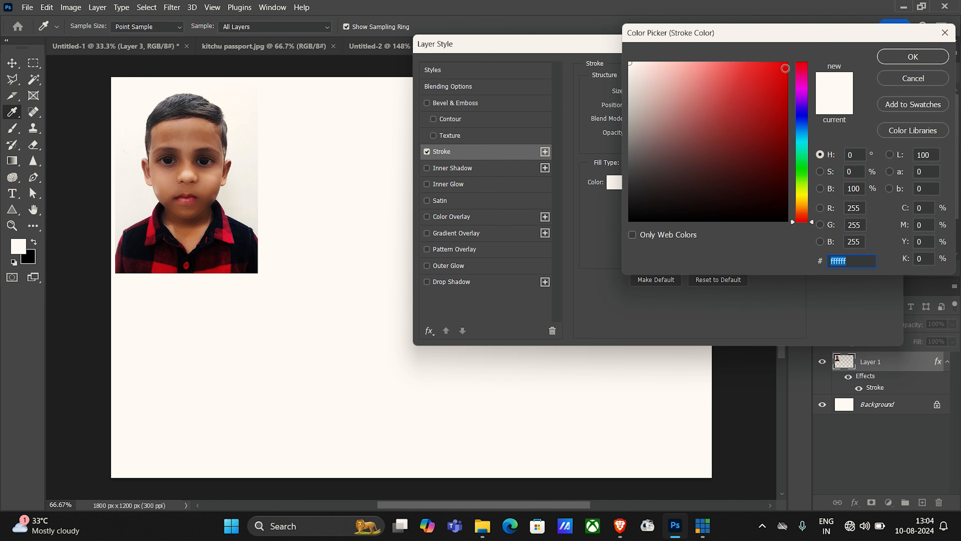
click(785, 65)
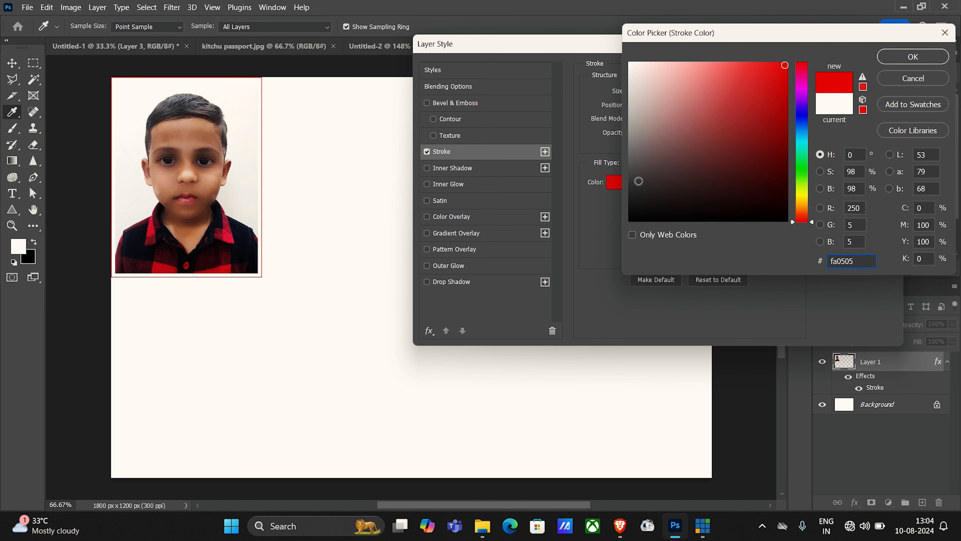
click(911, 57)
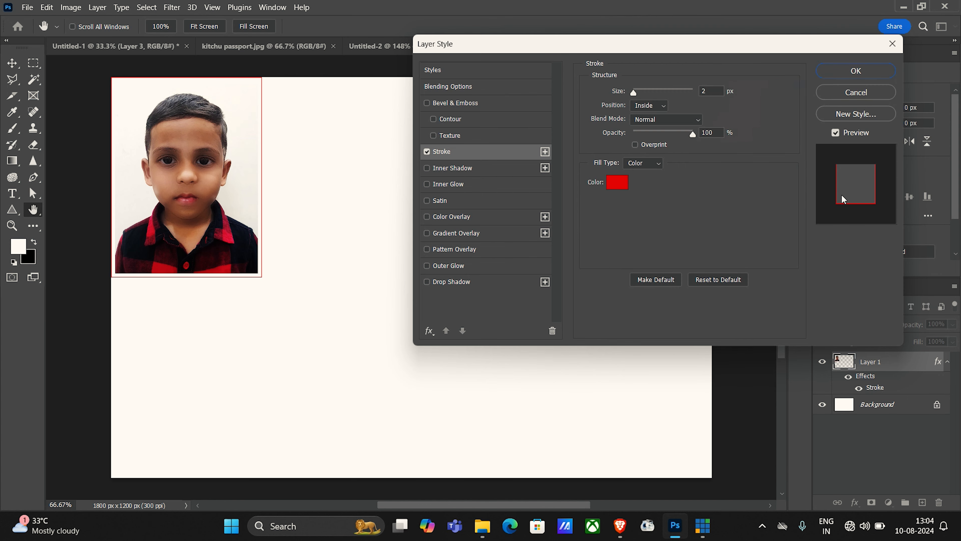
click(872, 74)
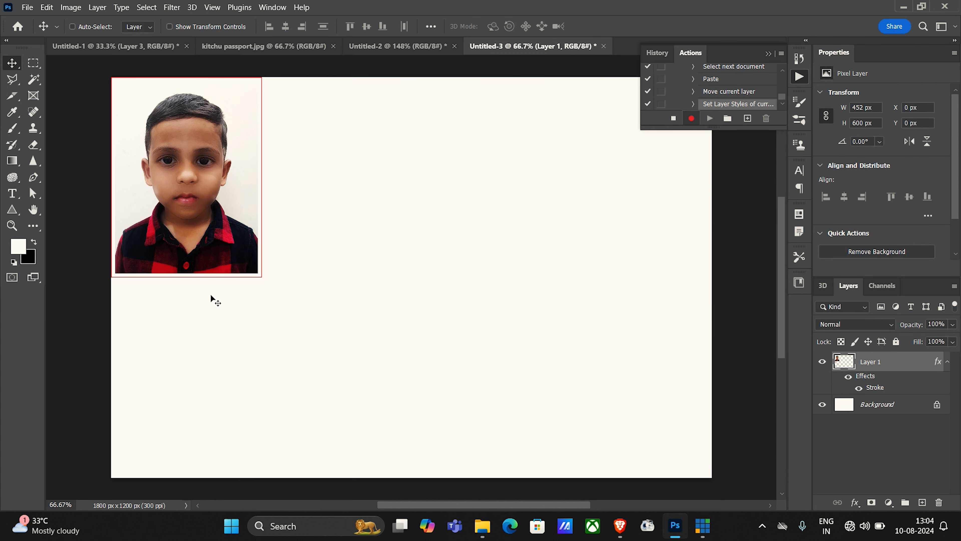
Duplicate the photo layer and transform the copy horizontally to X 450 px, directly beside the original with the red borders overlapping
key(ctrl)
key(ctrl+j)
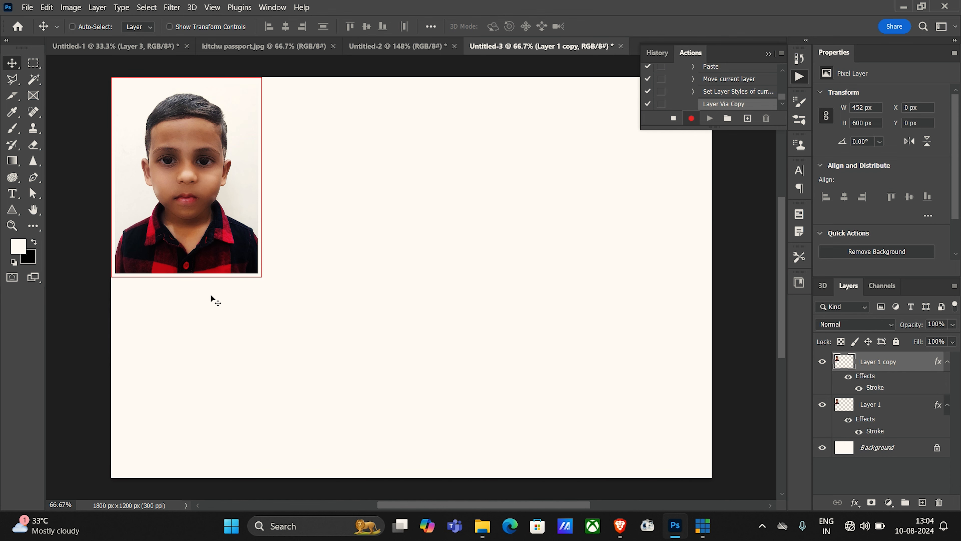
key(ctrl+t)
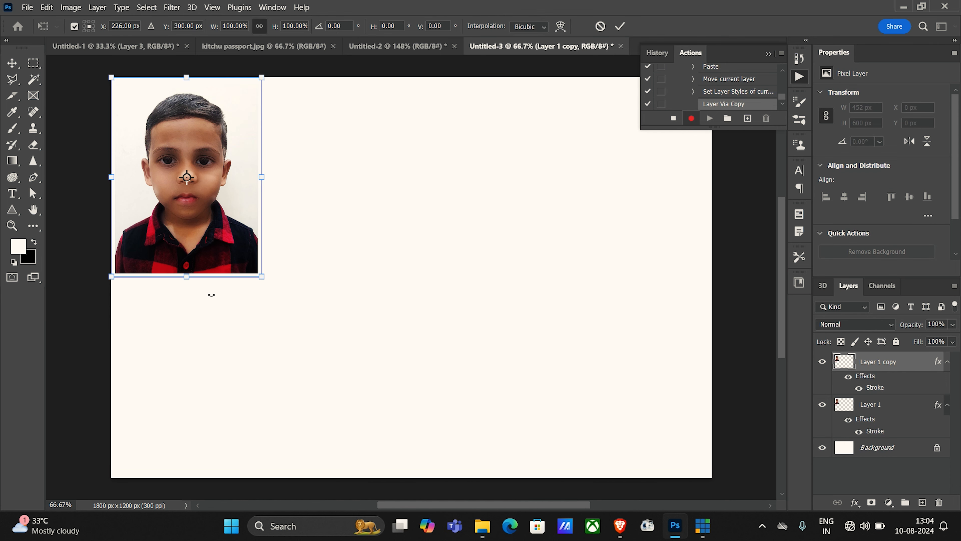
key(Right)
key(Right)
key(Right)
key(Right)
key(Right)
key(Right)
key(Right)
key(Right)
key(Right)
key(Right)
key(Right)
key(Right)
key(Right)
key(Right)
key(Right)
key(Right)
key(Right)
key(Right)
key(Right)
key(Right)
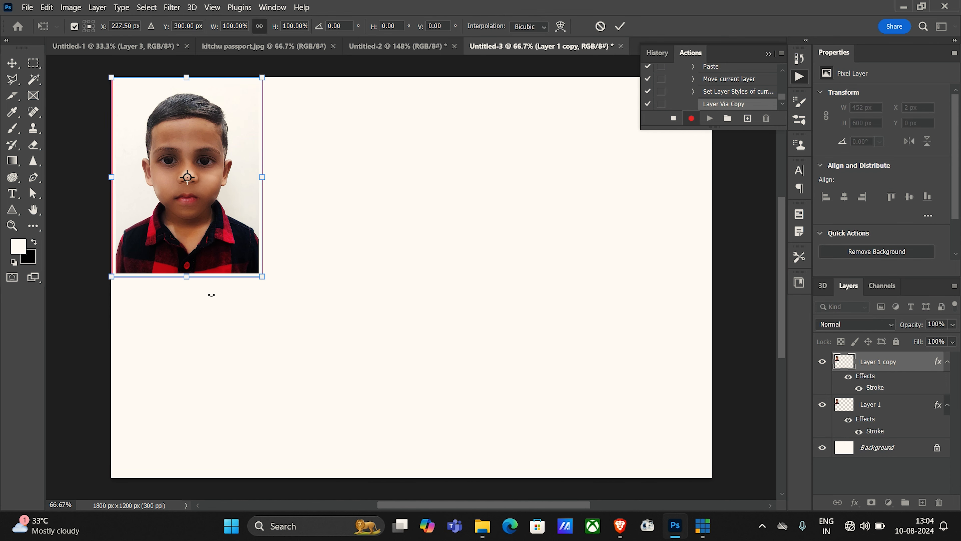
key(Right)
key(Right)
key(Right)
key(Right)
key(Right)
key(Right)
key(Right)
key(Right)
key(Right)
key(Right)
key(Right)
key(Right)
key(Right)
key(Right)
key(Right)
key(Right)
key(Right)
key(Right)
key(Right)
key(Right)
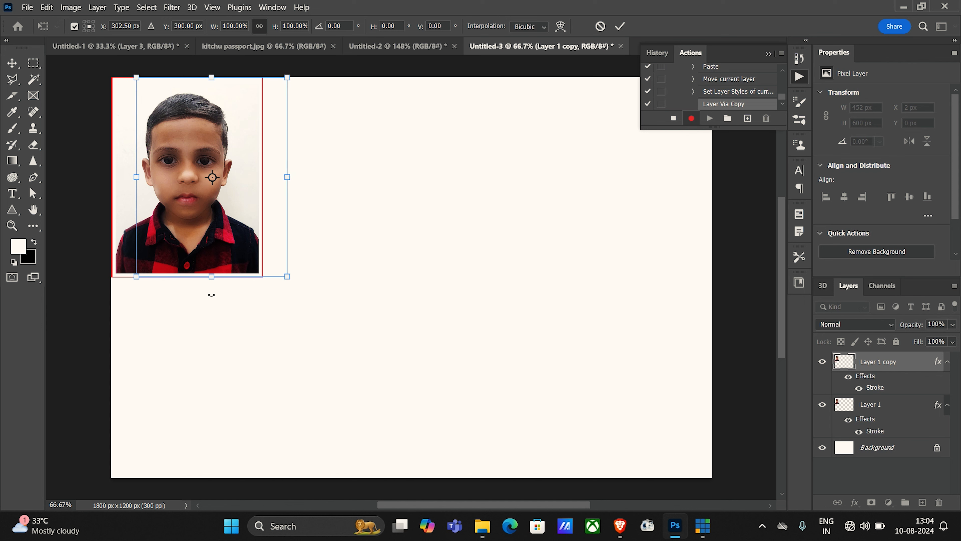
key(Right)
key(Right)
key(Right)
key(Right)
key(Right)
key(Right)
key(Right)
key(Right)
key(Right)
key(Right)
key(Right)
key(Right)
key(Right)
key(Right)
key(Right)
key(Right)
key(Right)
key(Right)
key(Right)
key(Right)
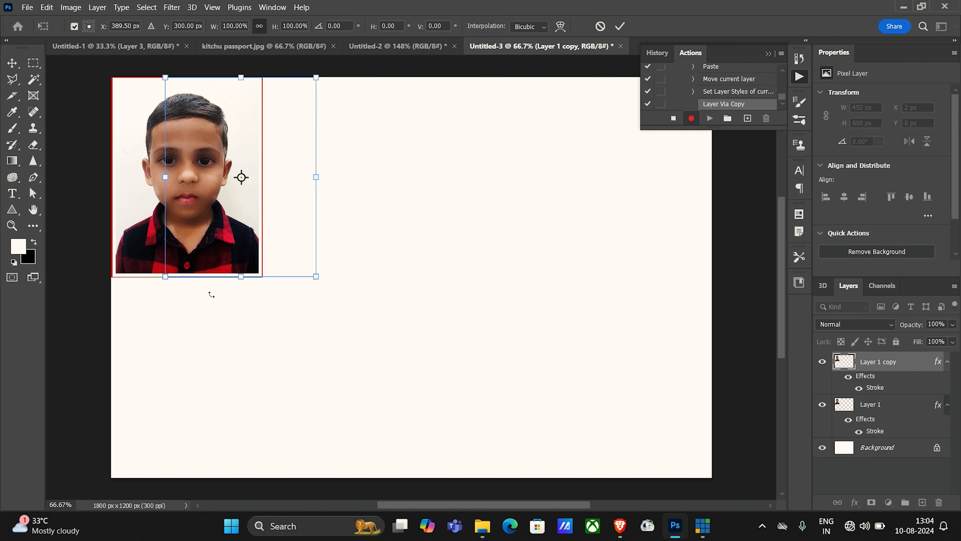
key(Right)
key(Right)
key(Right)
key(Right)
key(Right)
key(Right)
key(Right)
key(Right)
key(Right)
key(Right)
key(Right)
key(Right)
key(Right)
key(Right)
key(Right)
key(Right)
key(Right)
key(Right)
key(Right)
key(Right)
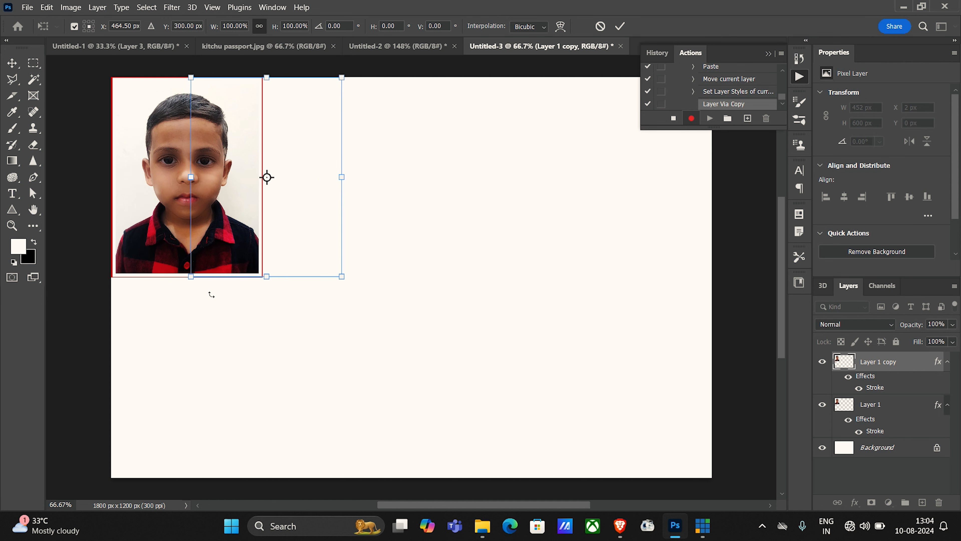
key(Right)
key(Right)
key(Right)
key(Right)
key(Right)
key(Right)
key(Right)
key(Right)
key(Right)
key(Right)
key(Right)
key(Right)
key(Right)
key(Right)
key(Right)
key(Right)
key(Right)
key(Right)
key(Right)
key(Right)
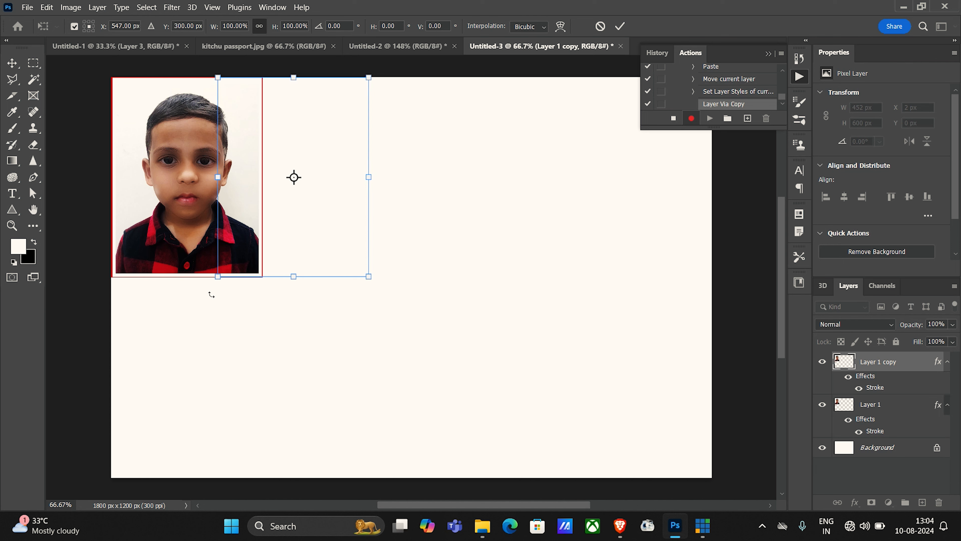
key(Right)
key(Right)
key(Right)
key(Right)
key(Right)
key(Right)
key(Right)
key(Right)
key(Right)
key(Right)
key(Right)
key(Right)
key(Right)
key(Right)
key(Right)
key(Right)
key(Right)
key(Right)
key(Right)
key(Right)
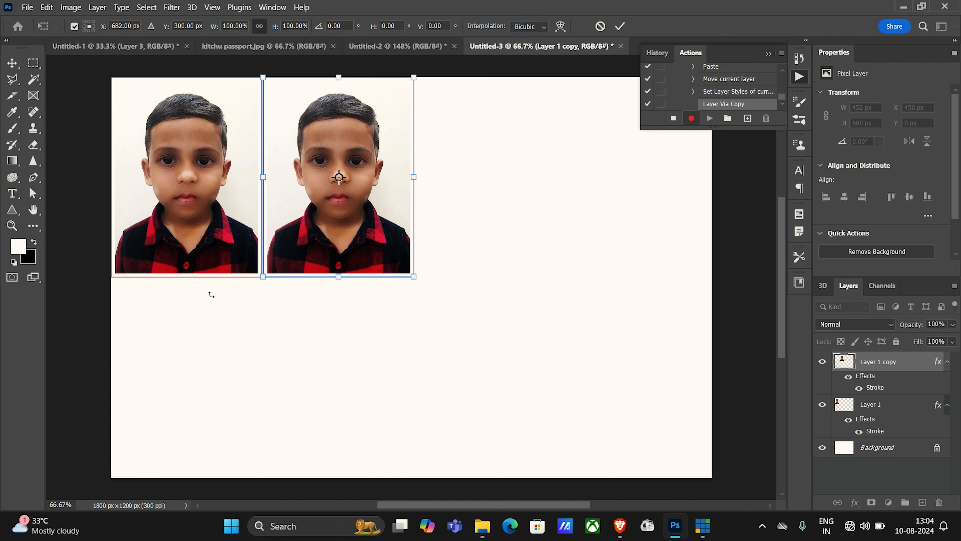
key(Left)
key(Left)
key(Left)
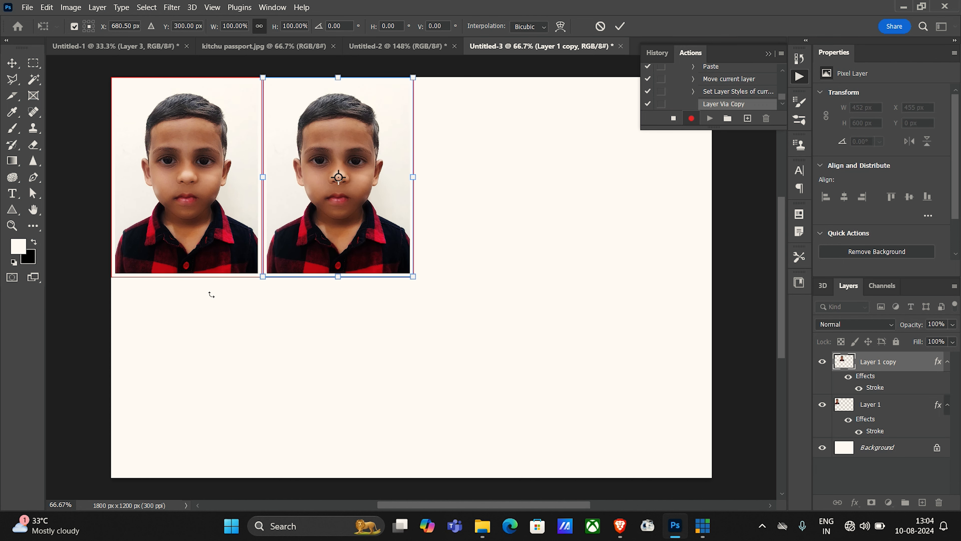
key(Left)
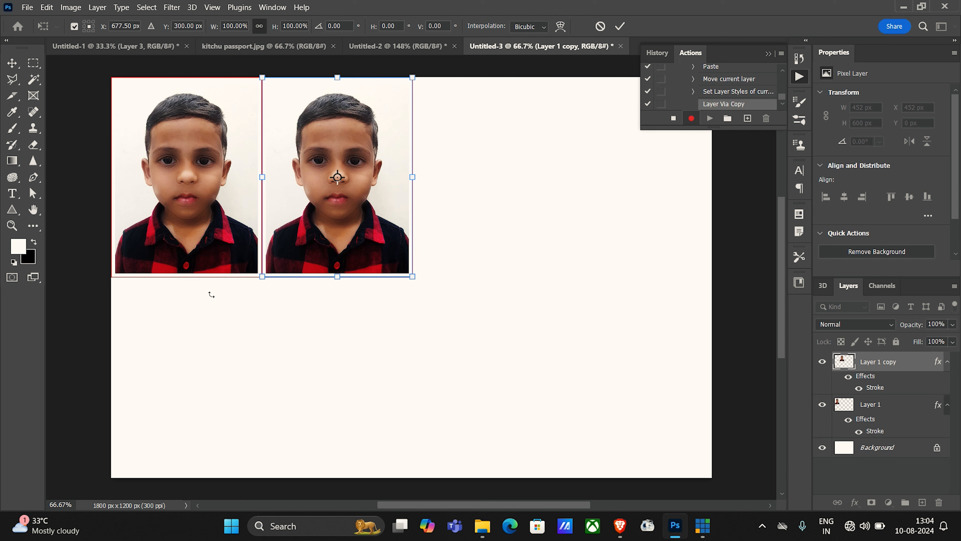
key(Left)
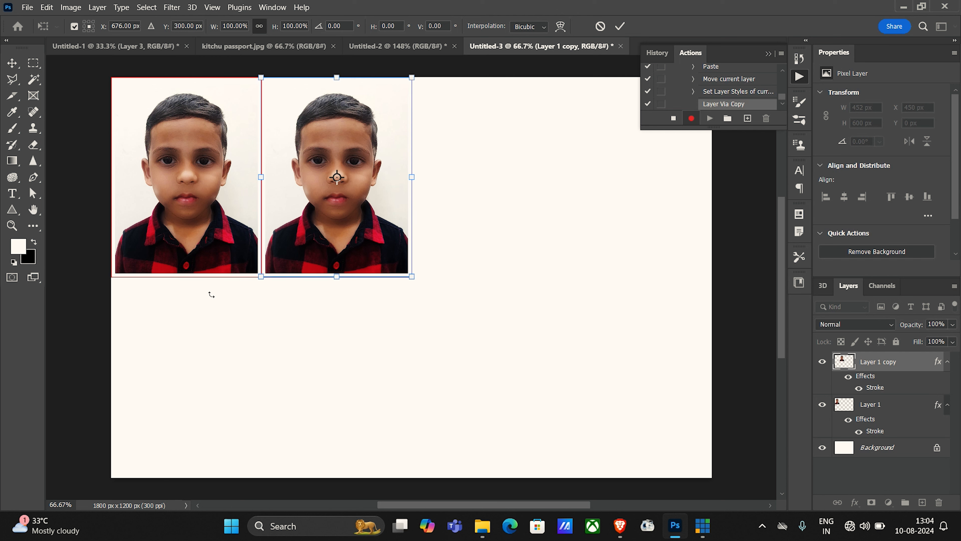
key(Return)
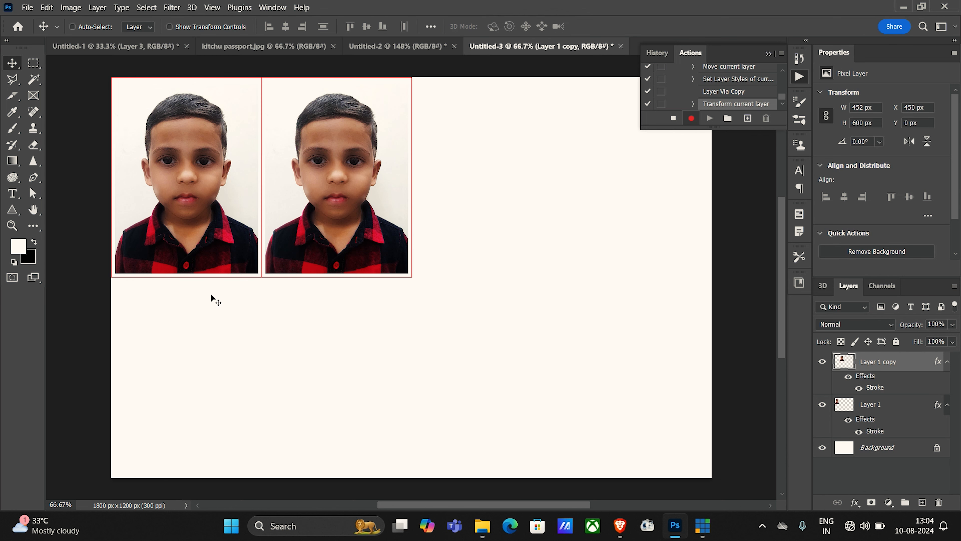
Repeat the last transform on two more duplicates to complete a top row of four photos
key(ctrl)
key(ctrl+shift+alt+t)
key(ctrl+shift+alt+t)
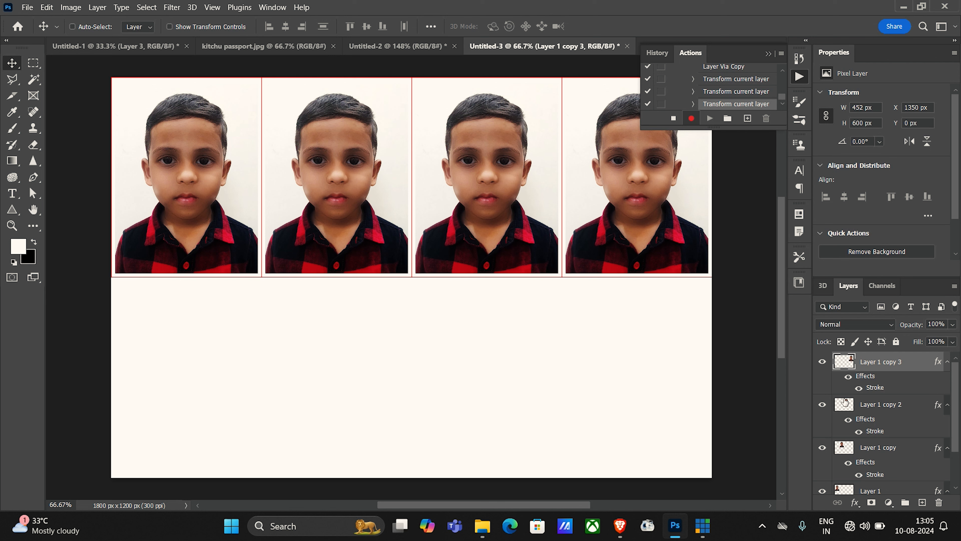
key(ctrl)
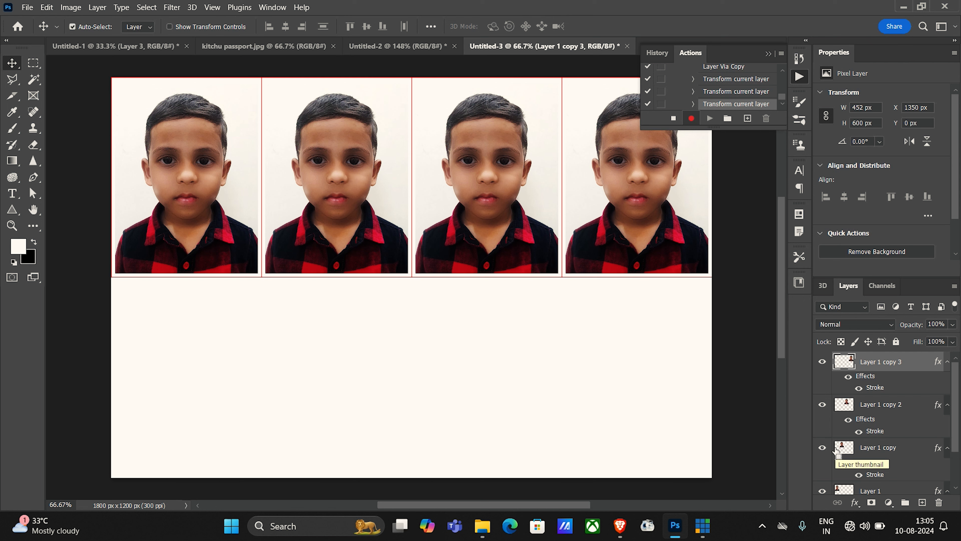
Merge the four bordered photo layers of the top row into a single layer above the background
key(ctrl+e)
key(ctrl+e)
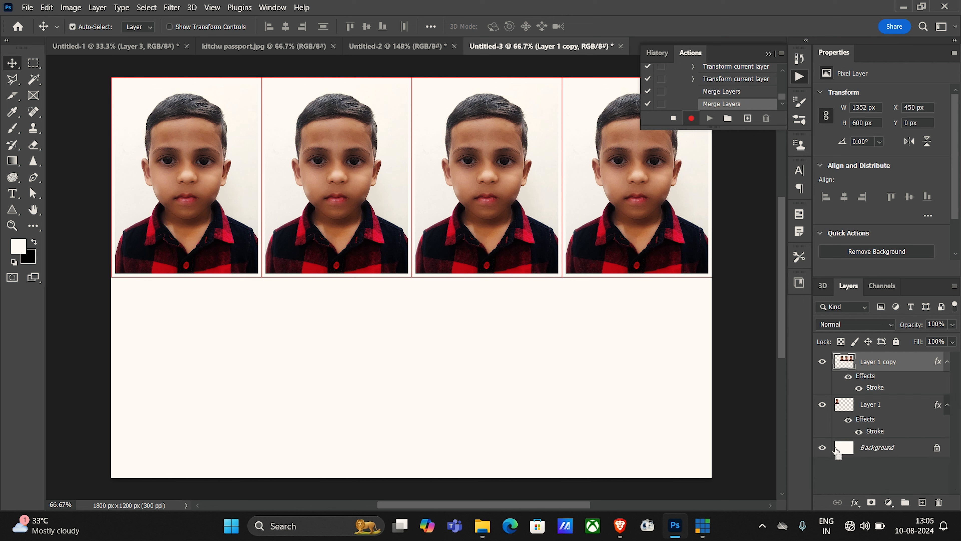
key(ctrl+e)
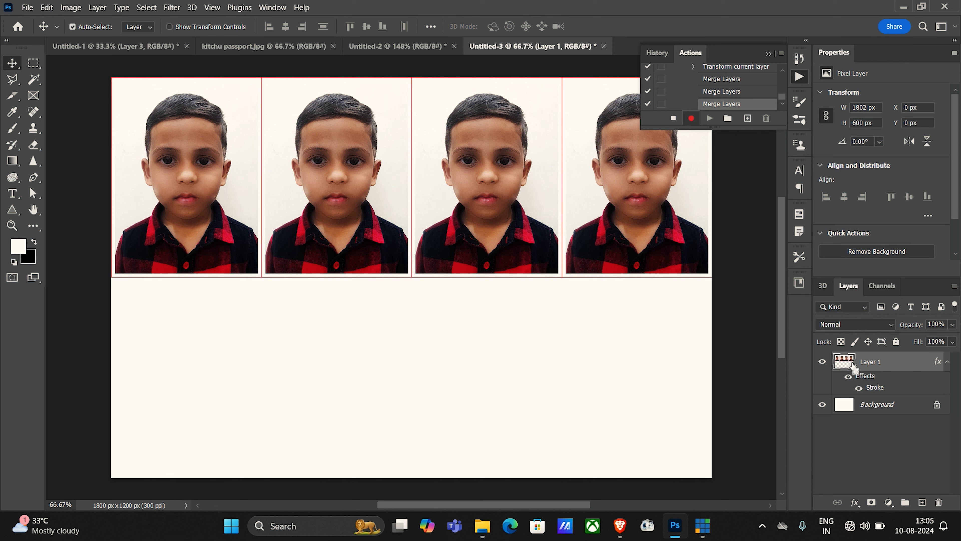
Duplicate the merged photo row and transform the copy straight down toward the empty lower half, to a centre Y of about 772.5 px
key(ctrl+j)
key(ctrl+t)
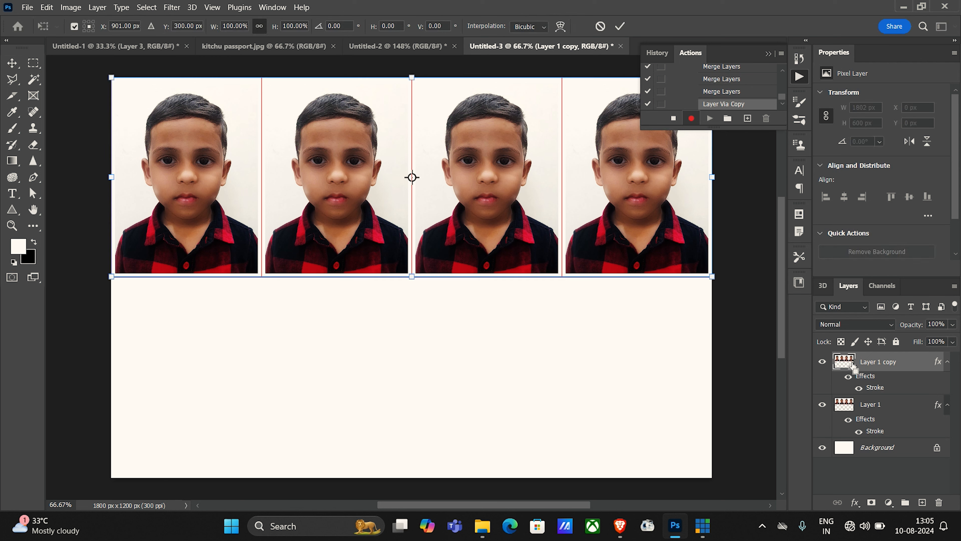
key(Down)
key(Down)
key(Down)
key(Down)
key(Down)
key(Down)
key(Down)
key(Down)
key(Down)
key(Down)
key(Down)
key(Down)
key(Down)
key(Down)
key(Down)
key(Down)
key(Down)
key(Down)
key(Down)
key(Down)
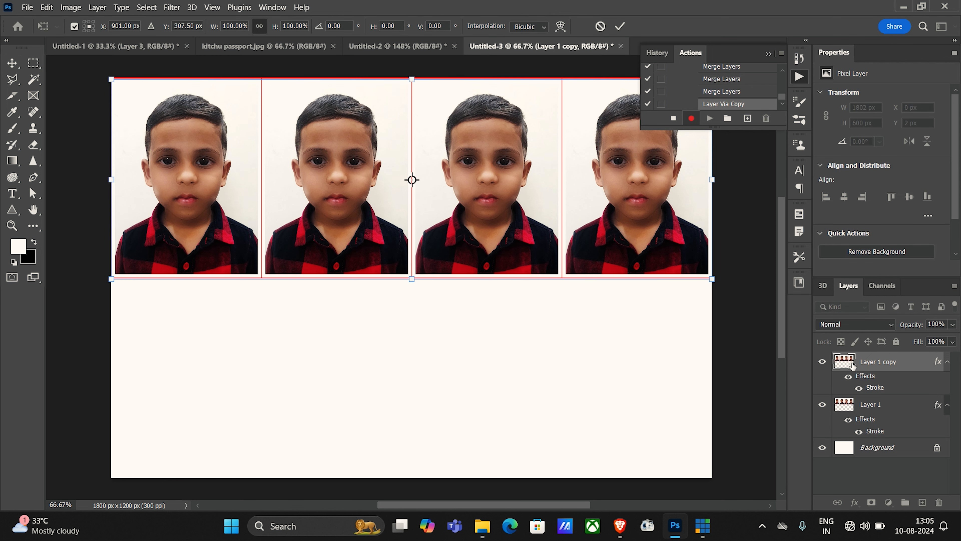
key(Down)
key(Down)
key(Down)
key(Down)
key(Down)
key(Down)
key(Down)
key(Down)
key(Down)
key(Down)
key(Down)
key(Down)
key(Down)
key(Down)
key(Down)
key(Down)
key(Down)
key(Down)
key(Down)
key(Down)
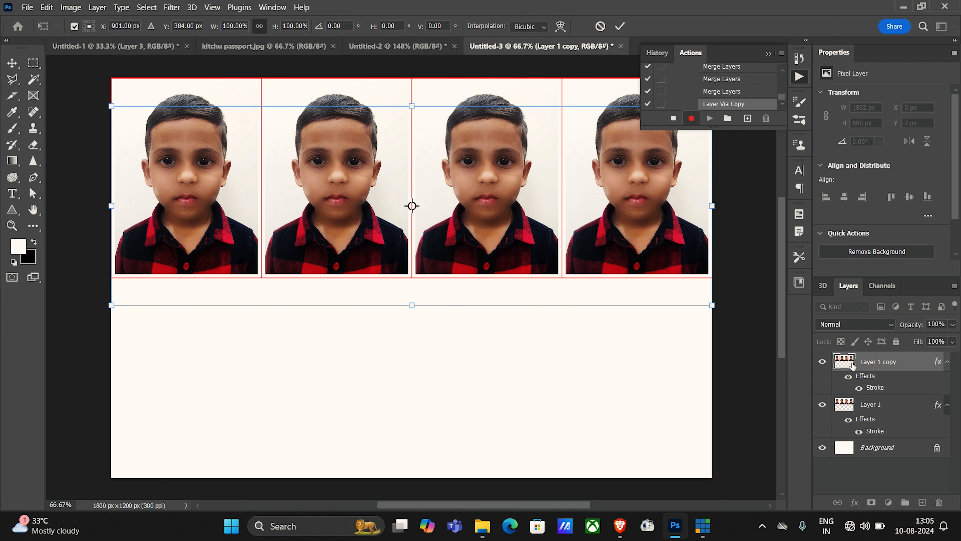
key(Down)
key(Down)
key(Down)
key(Down)
key(Down)
key(Down)
key(Down)
key(Down)
key(Down)
key(Down)
key(Down)
key(Down)
key(Down)
key(Down)
key(Down)
key(Down)
key(Down)
key(Down)
key(Down)
key(Down)
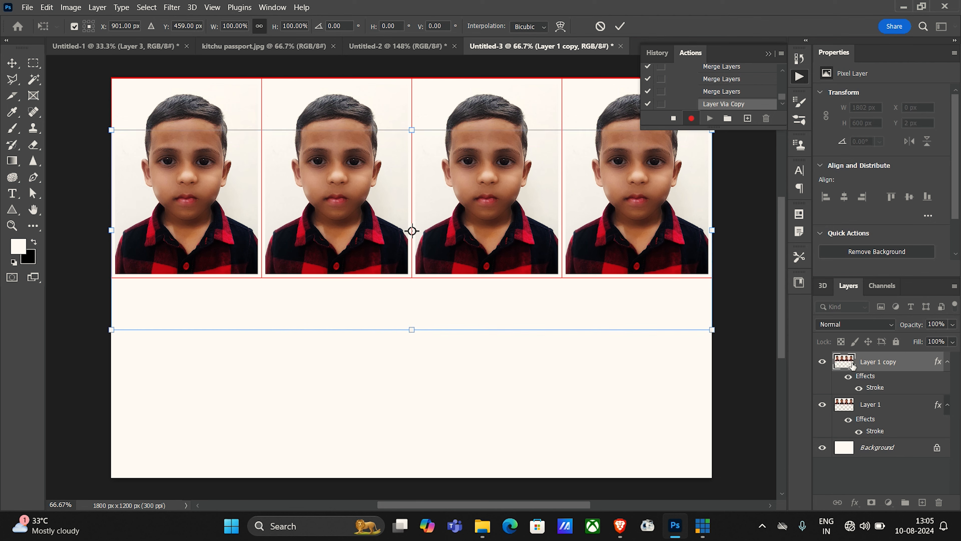
key(Down)
key(Down)
key(Down)
key(Down)
key(Down)
key(Down)
key(Down)
key(Down)
key(Down)
key(Down)
key(Down)
key(Down)
key(Down)
key(Down)
key(Down)
key(Down)
key(Down)
key(Down)
key(Down)
key(Down)
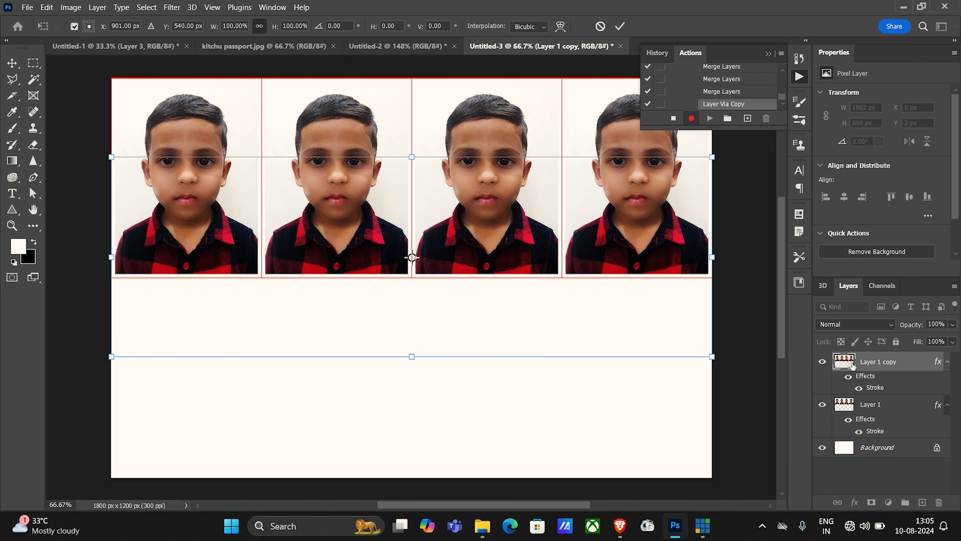
key(Down)
key(Down)
key(Down)
key(Down)
key(Down)
key(Down)
key(Down)
key(Down)
key(Down)
key(Down)
key(Down)
key(Down)
key(Down)
key(Down)
key(Down)
key(Down)
key(Down)
key(Down)
key(Down)
key(Down)
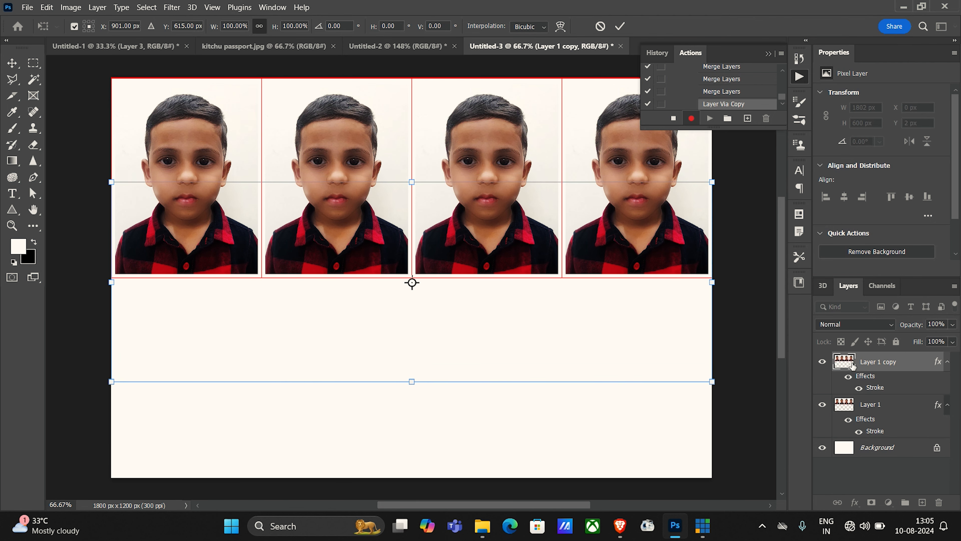
key(Down)
key(Down)
key(Down)
key(Down)
key(Down)
key(Down)
key(Down)
key(Down)
key(Down)
key(Down)
key(Down)
key(Down)
key(Down)
key(Down)
key(Down)
key(Down)
key(Down)
key(Down)
key(Down)
key(Down)
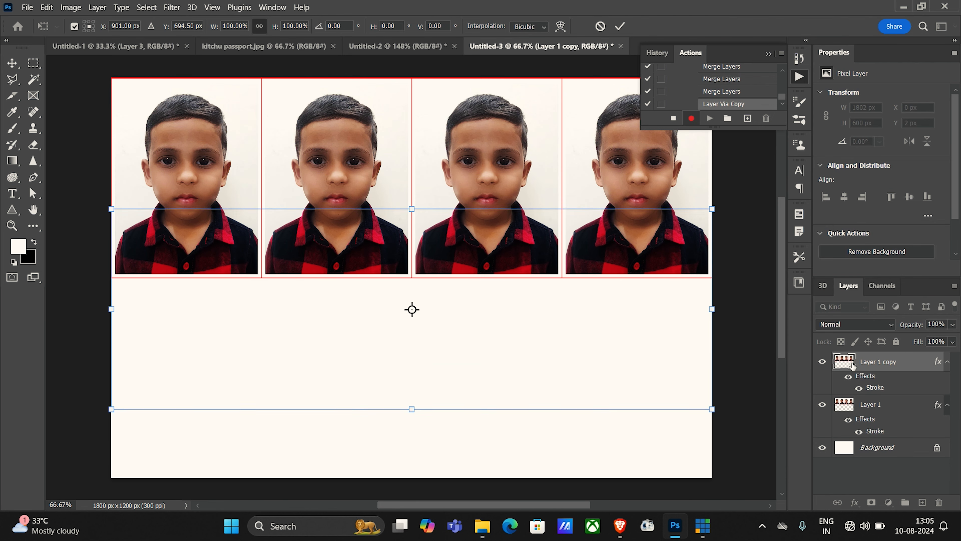
key(Down)
key(Down)
key(Down)
key(Down)
key(Down)
key(Down)
key(Down)
key(Down)
key(Down)
key(Down)
key(Down)
key(Down)
key(Down)
key(Down)
key(Down)
key(Down)
key(Down)
key(Down)
key(Down)
key(Down)
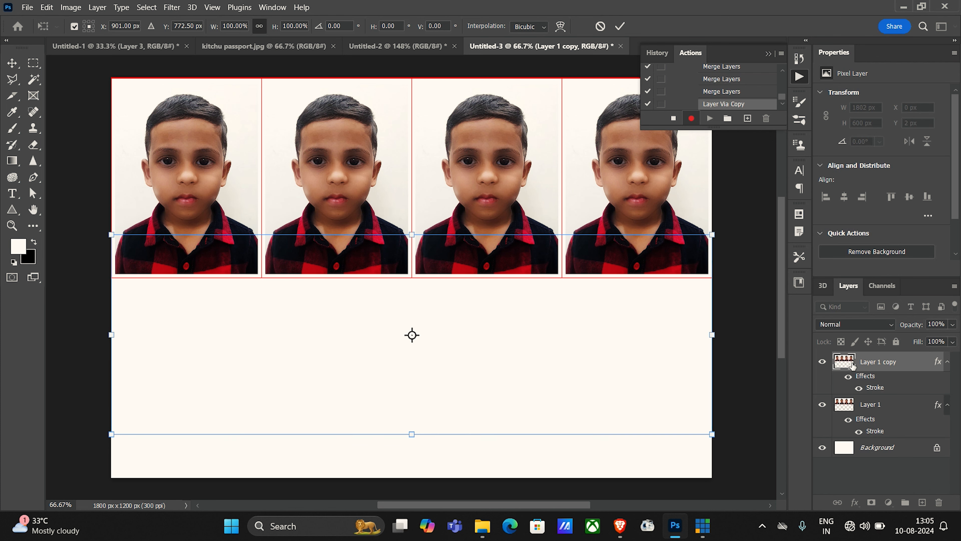
Move the duplicated photo row straight down to Y 898.50 px as the second row, its border overlapping the top row's, and apply the transform
key(Down)
key(Down)
key(Down)
key(Down)
key(Down)
key(Down)
key(Down)
key(Down)
key(Down)
key(Down)
key(Down)
key(Down)
key(Down)
key(Down)
key(Down)
key(Down)
key(Down)
key(Down)
key(Down)
key(Down)
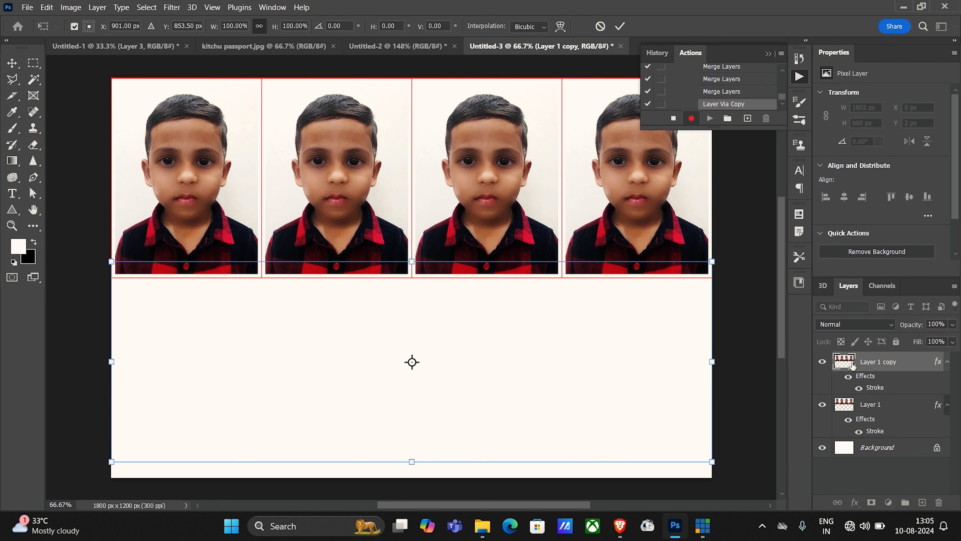
key(Down)
key(Down)
key(Down)
key(Down)
key(Down)
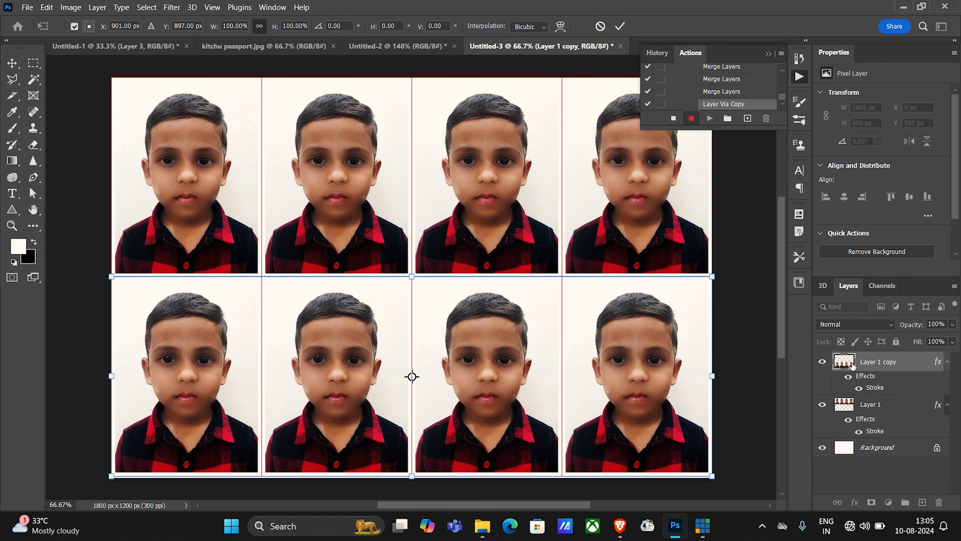
key(Down)
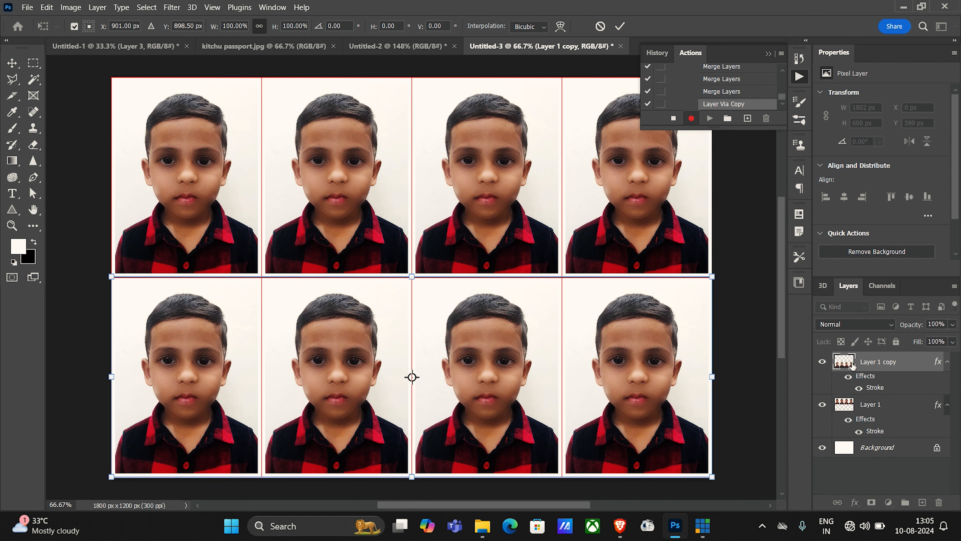
key(Return)
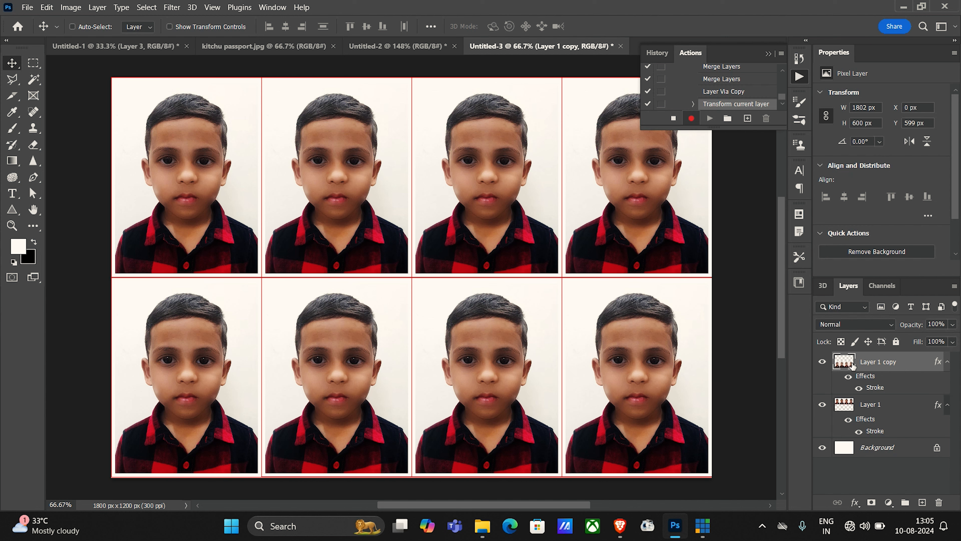
Stop recording the action and close the Untitled-3 sheet without saving it
click(673, 119)
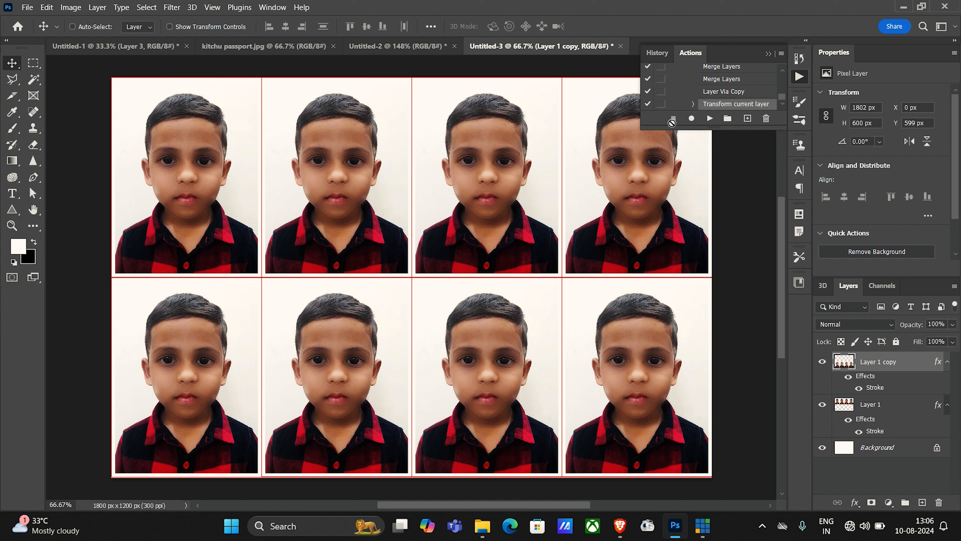
click(621, 46)
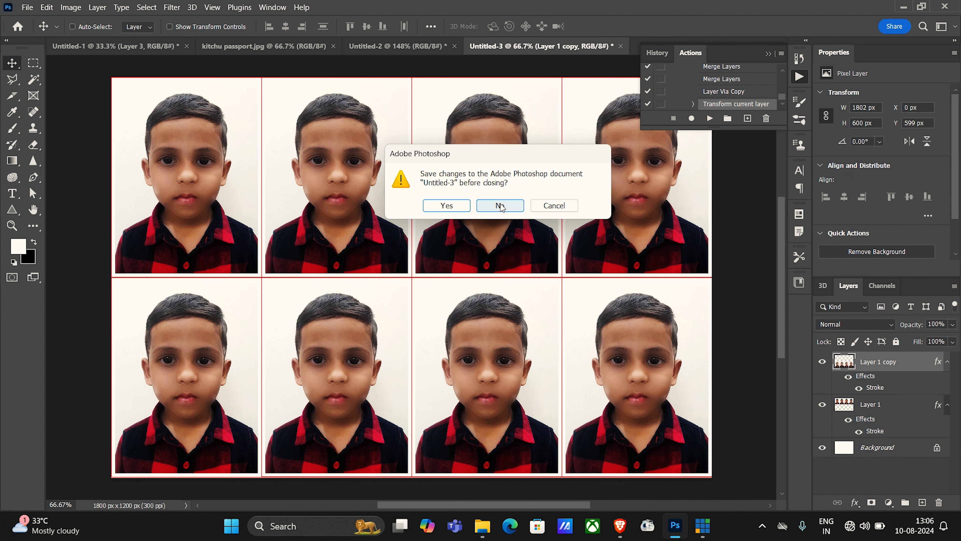
click(500, 206)
key(ctrl+d)
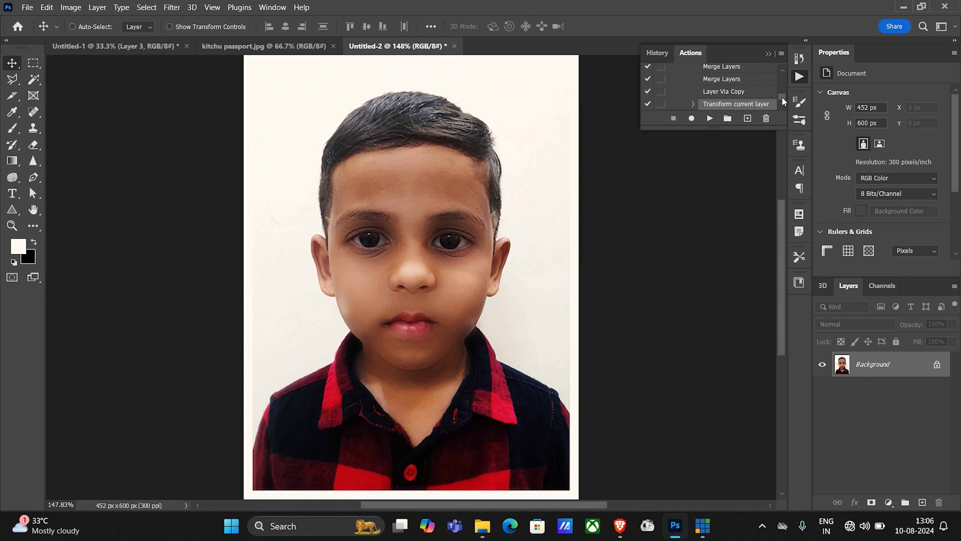
Select the recorded "passport" action and play it on the single passport photo in Untitled-2
drag(782, 96, 786, 84)
click(707, 91)
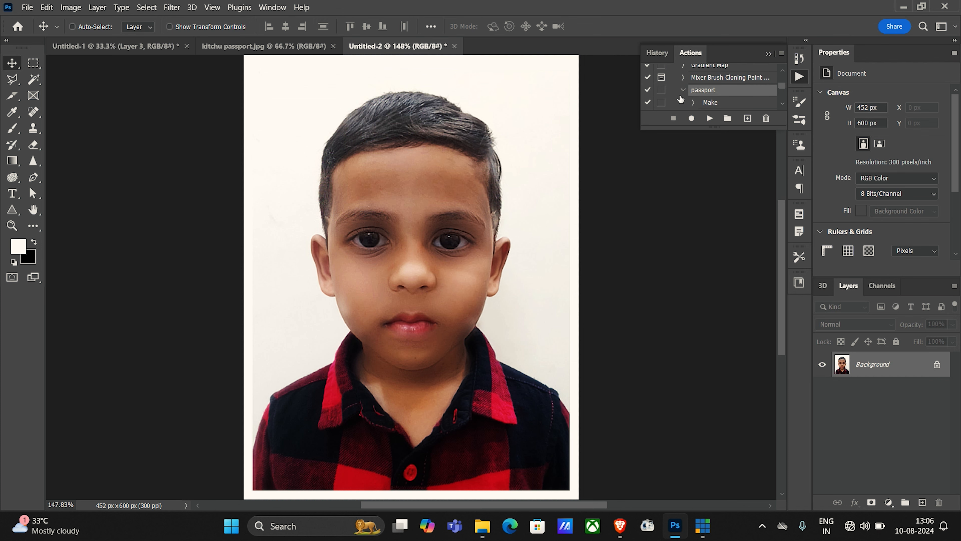
click(710, 119)
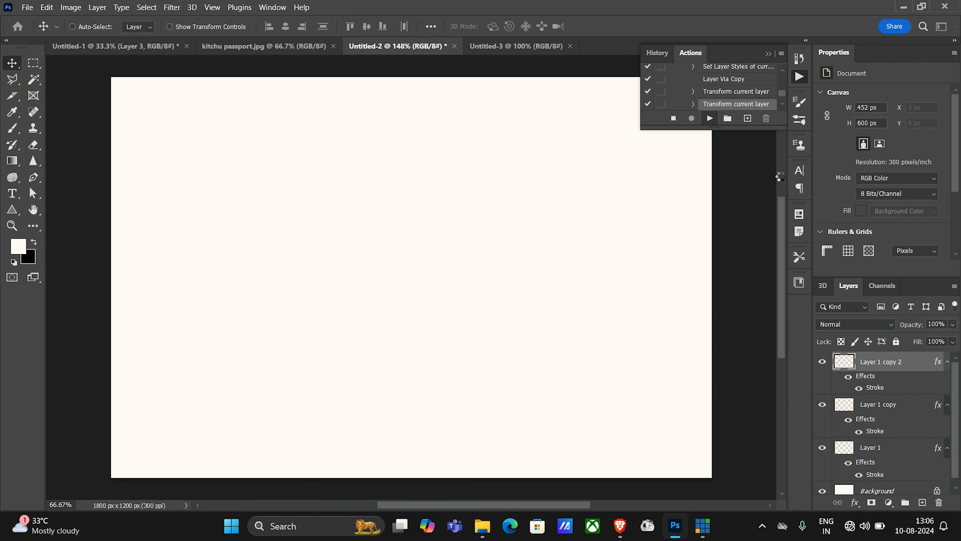